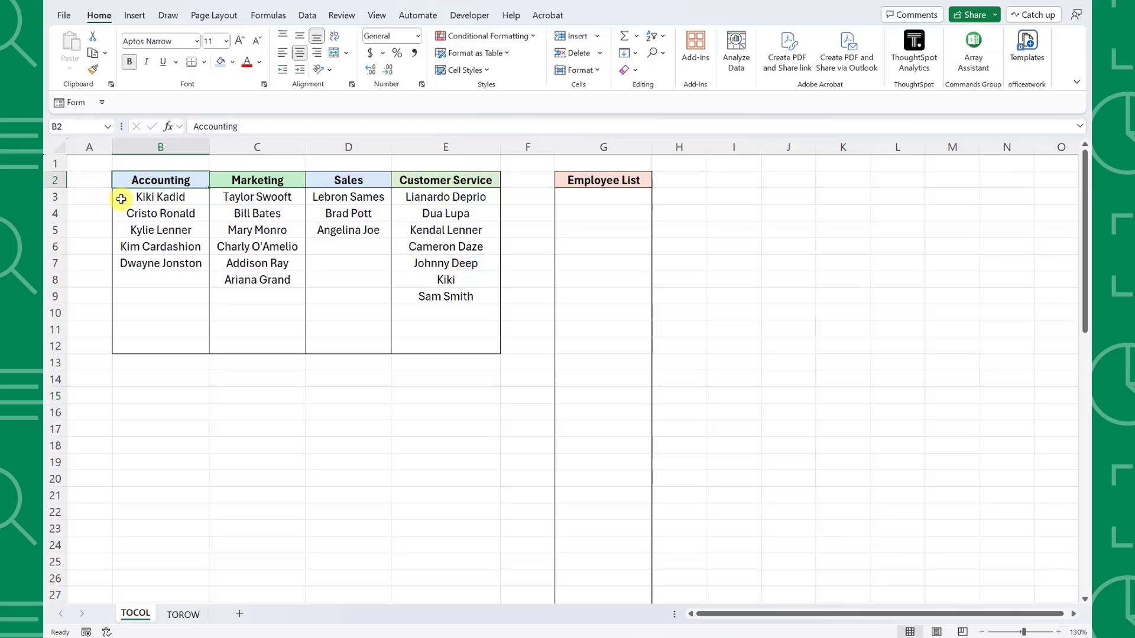
Step: Copy the Accounting names (B3:B7) into the Employee List starting at G3
left_click_drag(122, 199, 142, 257)
key("ctrl+c")
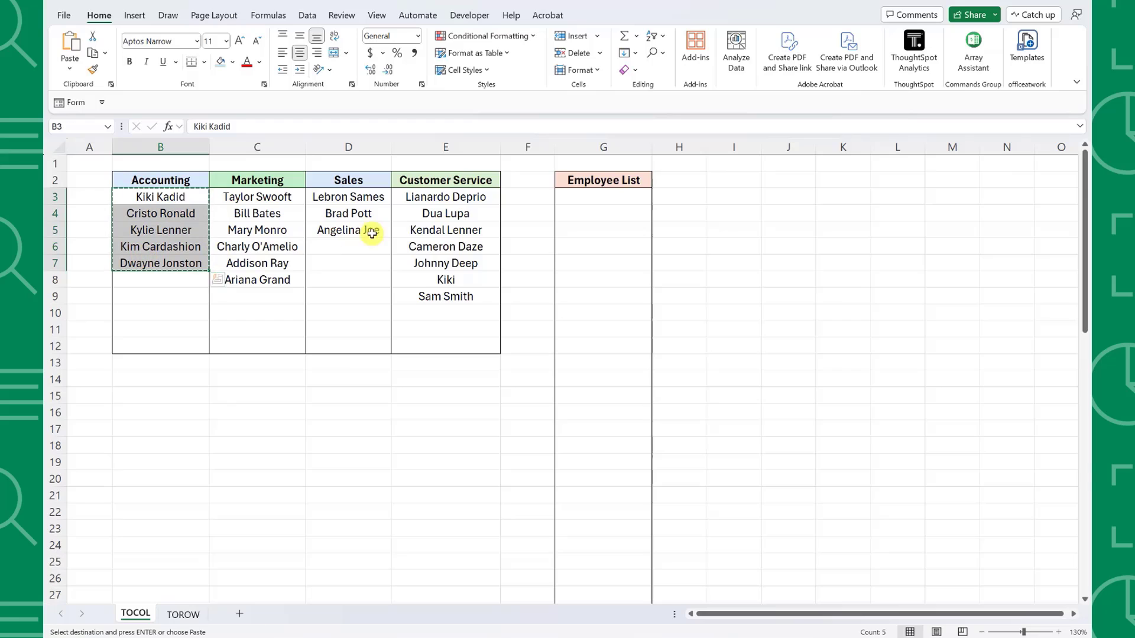
left_click(562, 196)
key("ctrl+v")
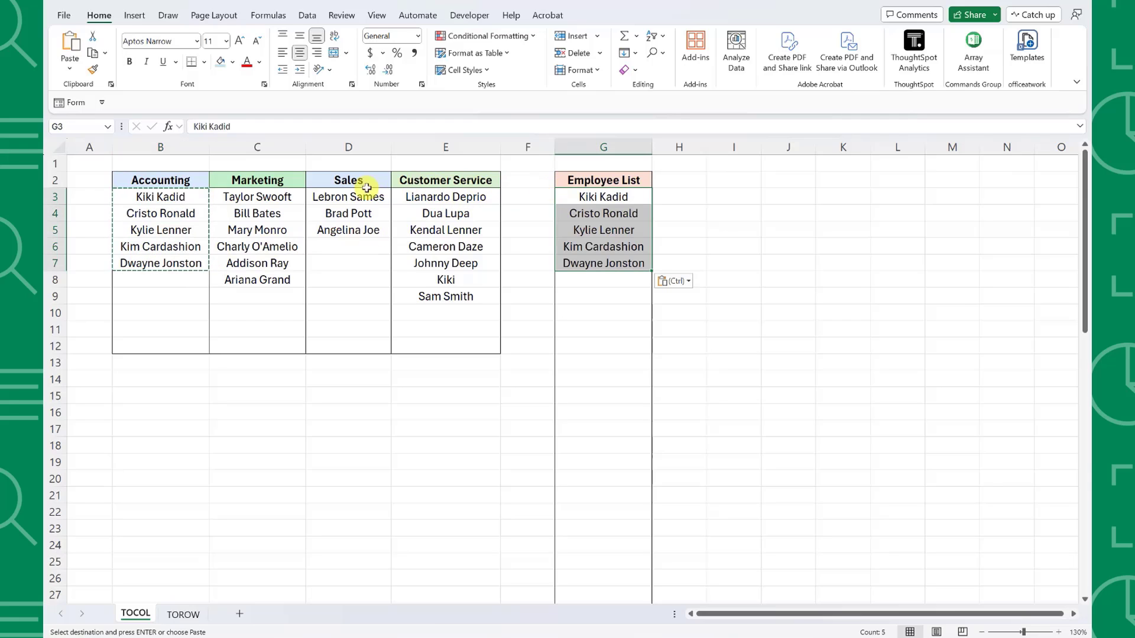
Step: Copy the Marketing names (C3:C8) directly below them, starting at G8
left_click_drag(290, 197, 296, 283)
key("ctrl+c")
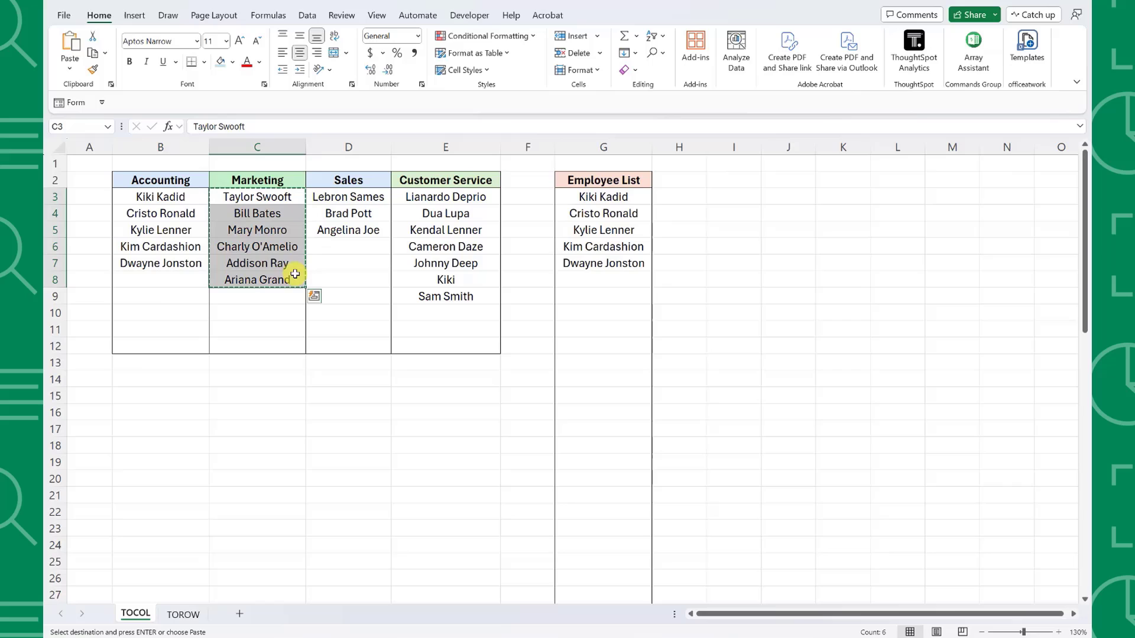
left_click(563, 282)
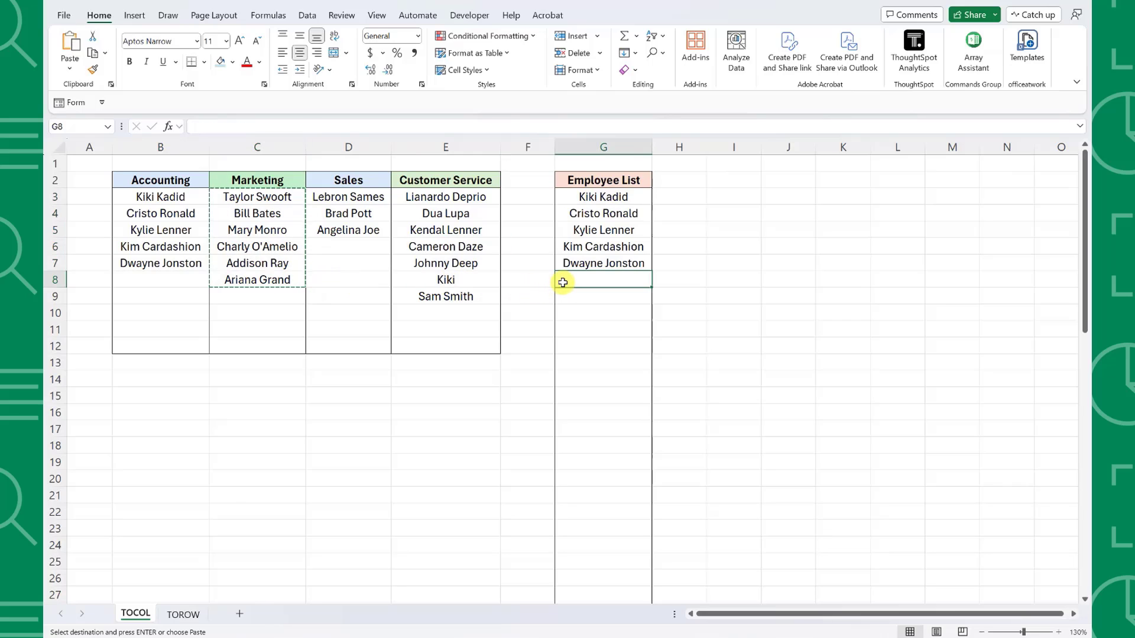
key("ctrl+v")
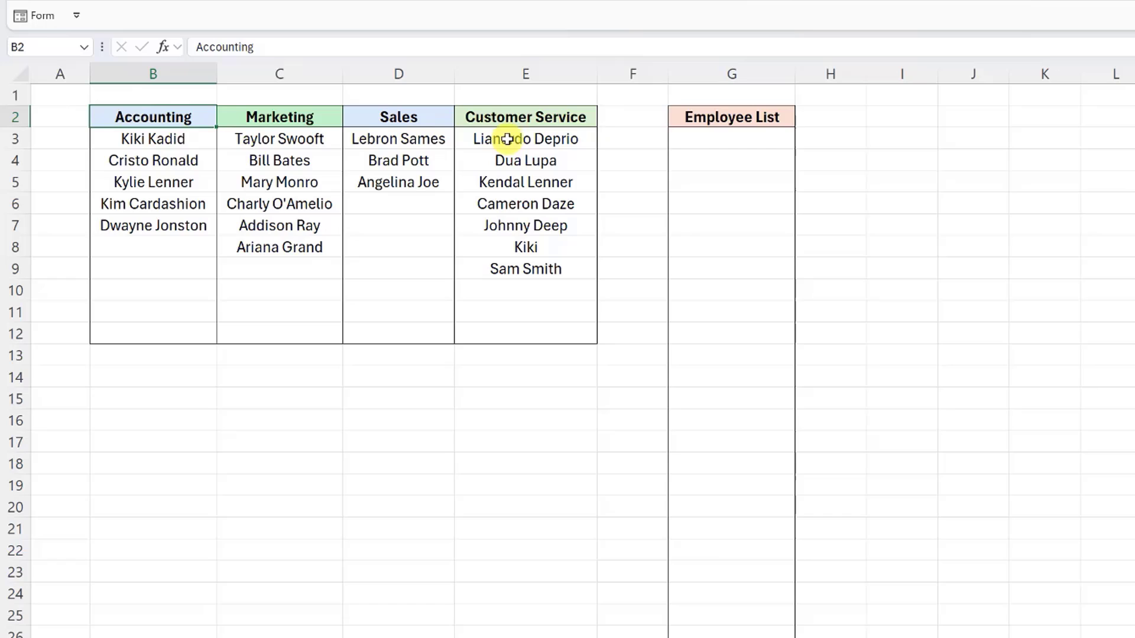
Step: Enter =TOCOL(B3:E12) in G3 to stack all four department columns
left_click(684, 135)
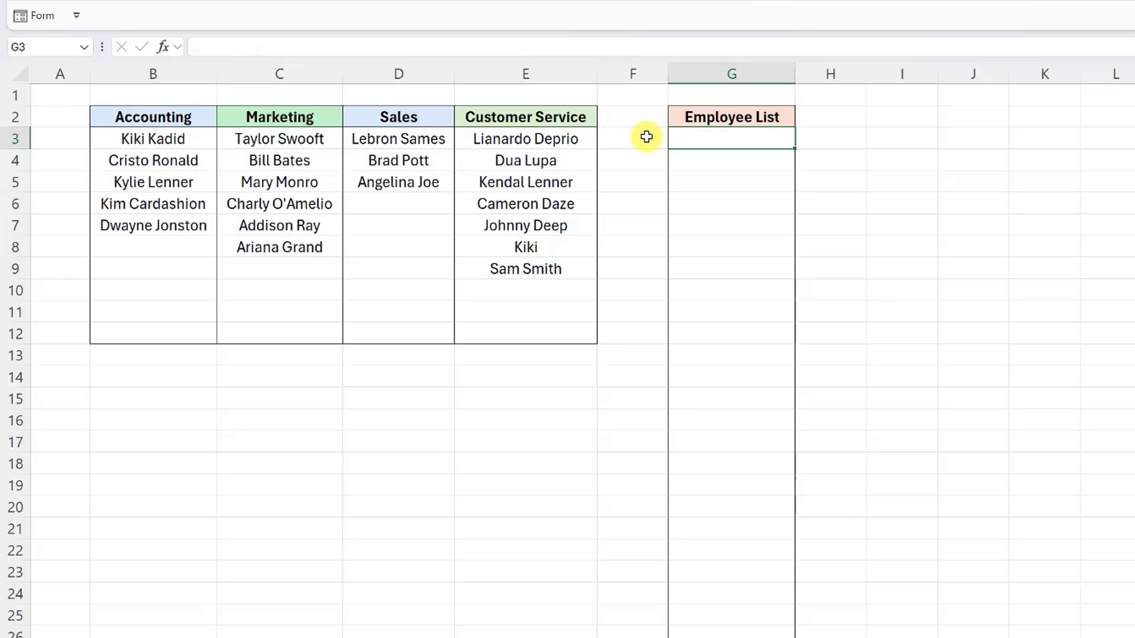
type("=toc")
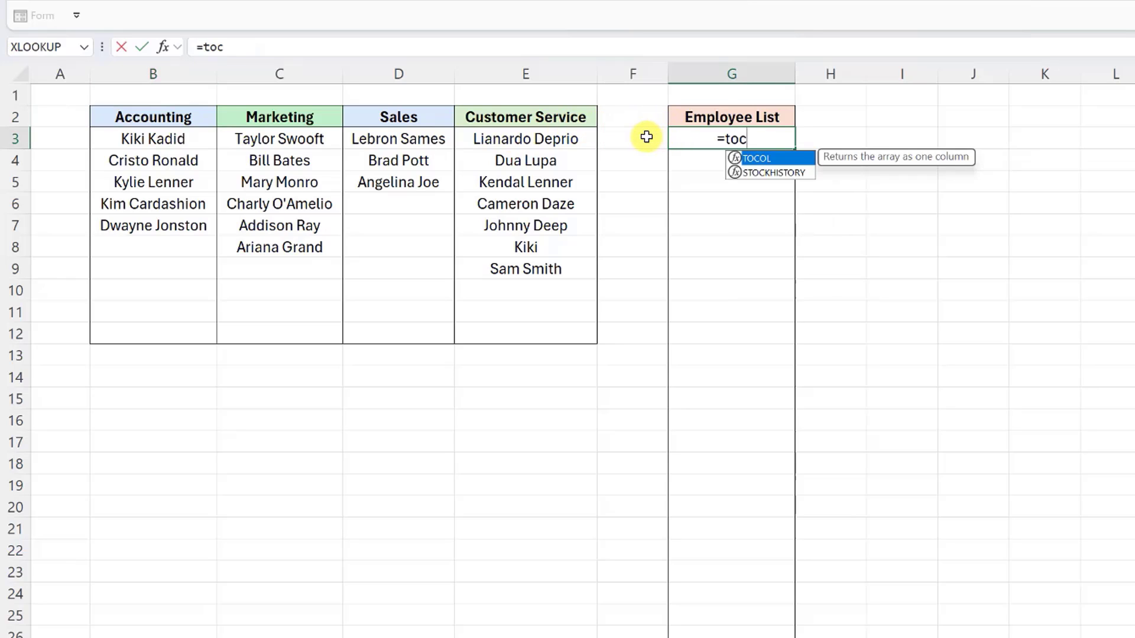
key("Tab")
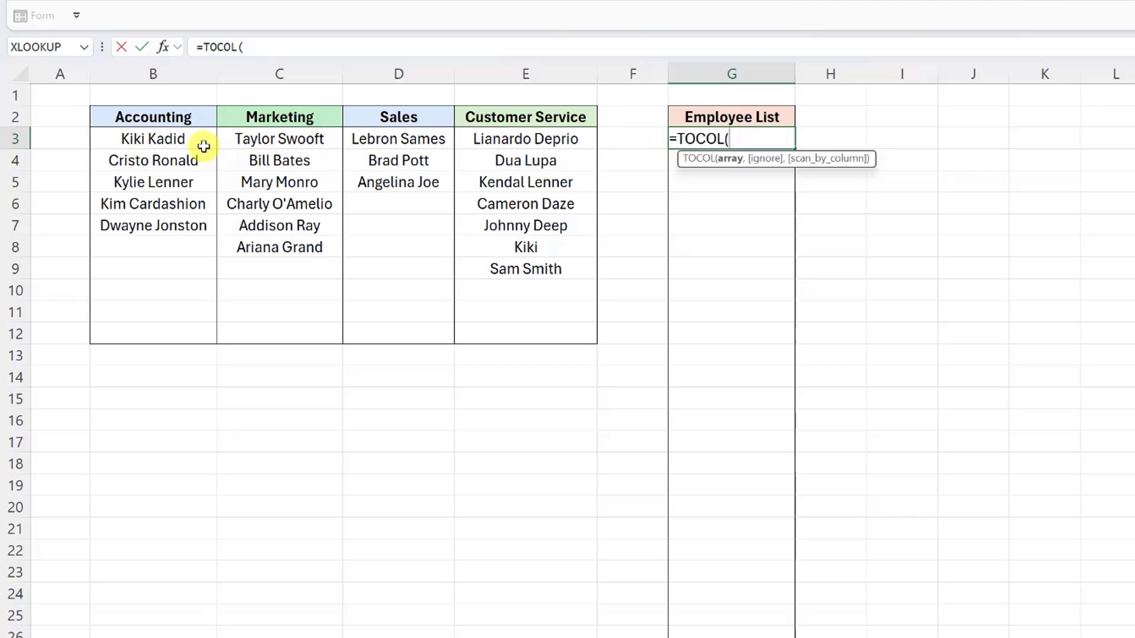
left_click_drag(200, 143, 512, 327)
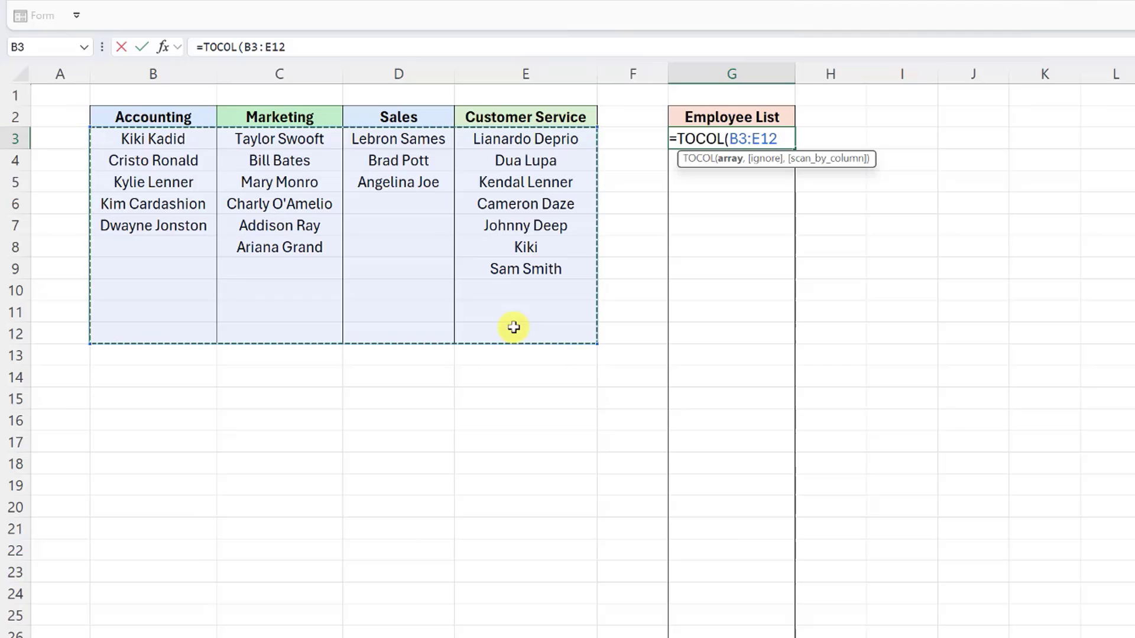
key("Return")
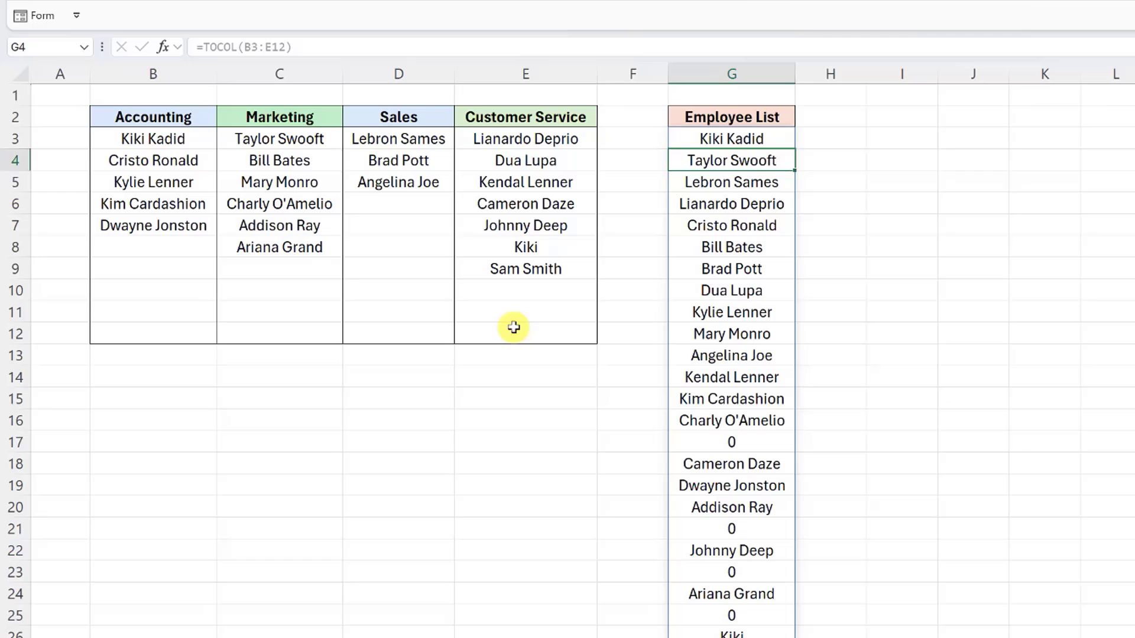
scroll(514, 327, "down", 2)
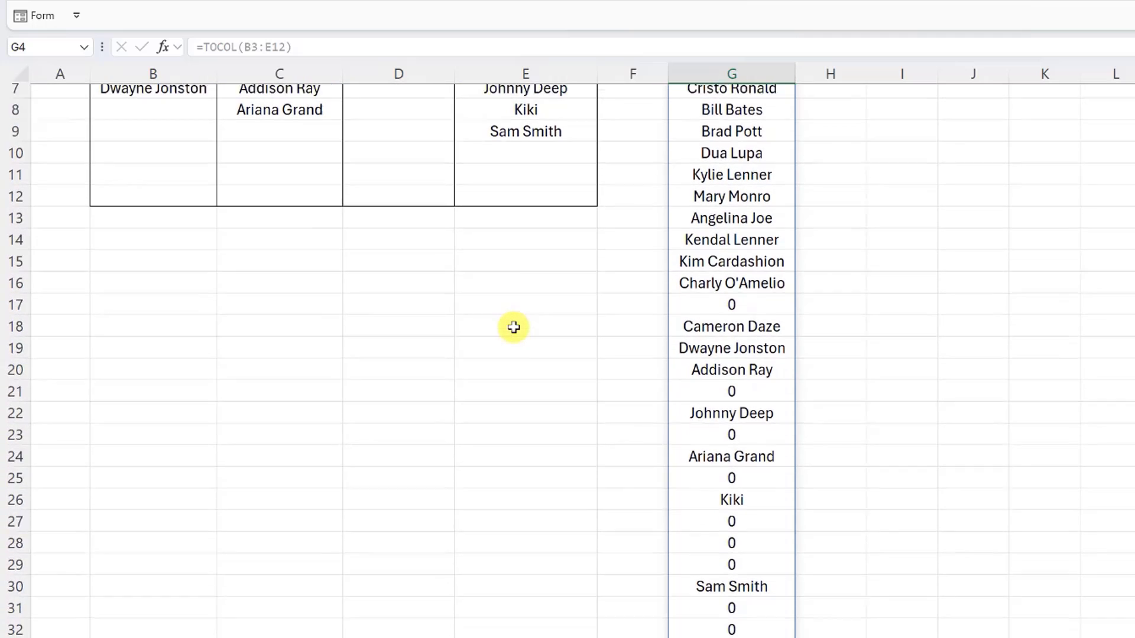
scroll(513, 327, "down", 2)
scroll(513, 327, "up", 4)
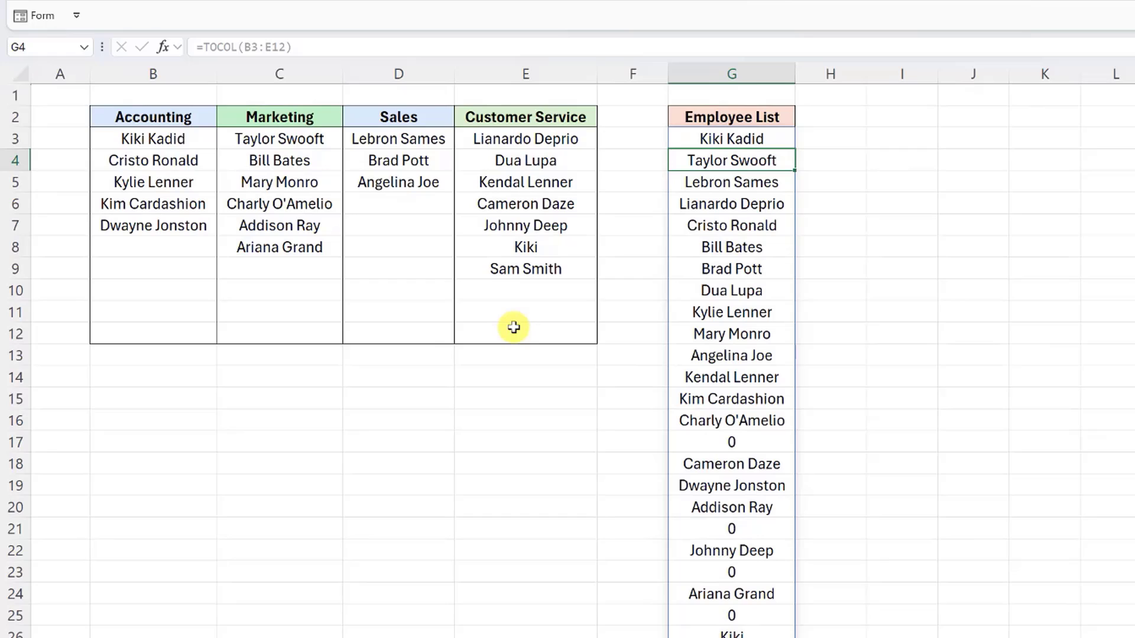
key("Up")
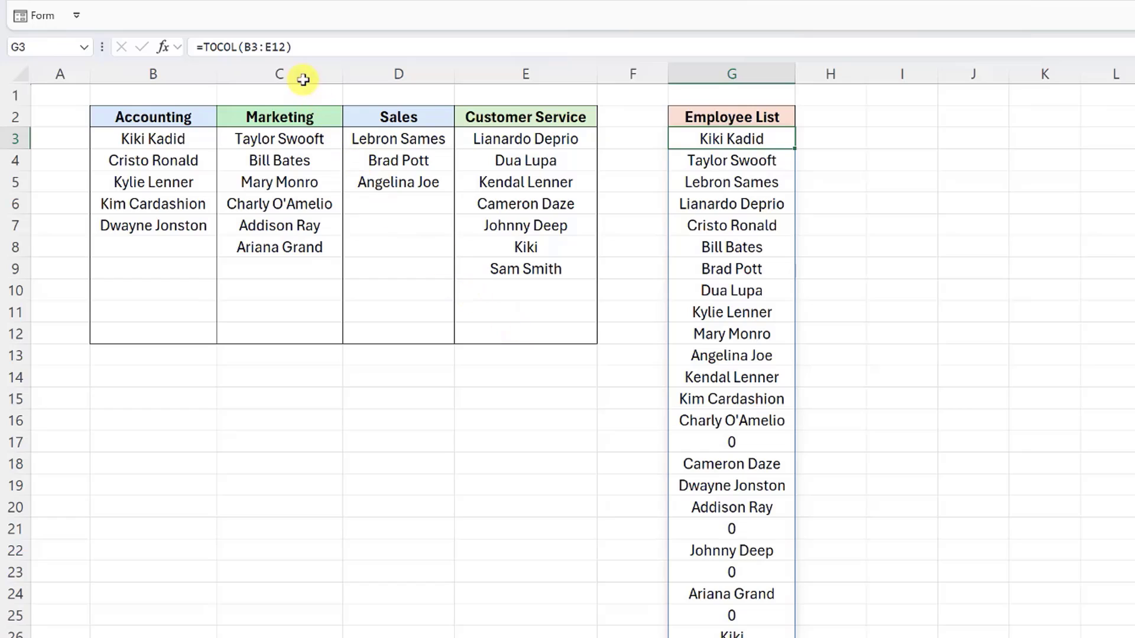
Step: Change the G3 formula to =TOCOL(B3:E12,1) so blank cells are ignored
left_click(286, 48)
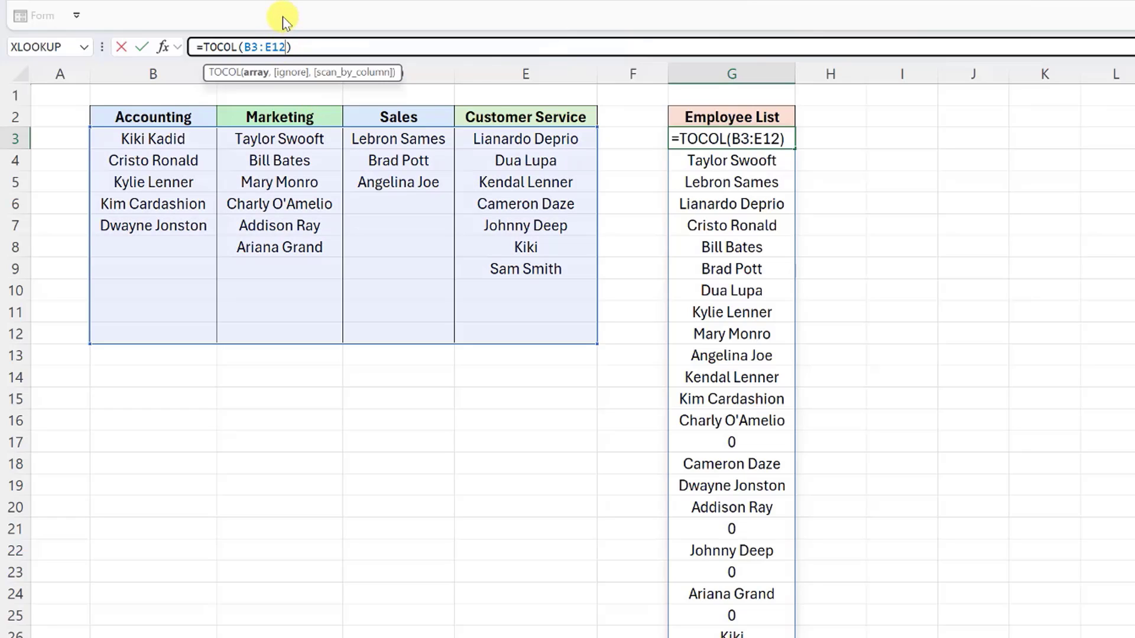
type(",")
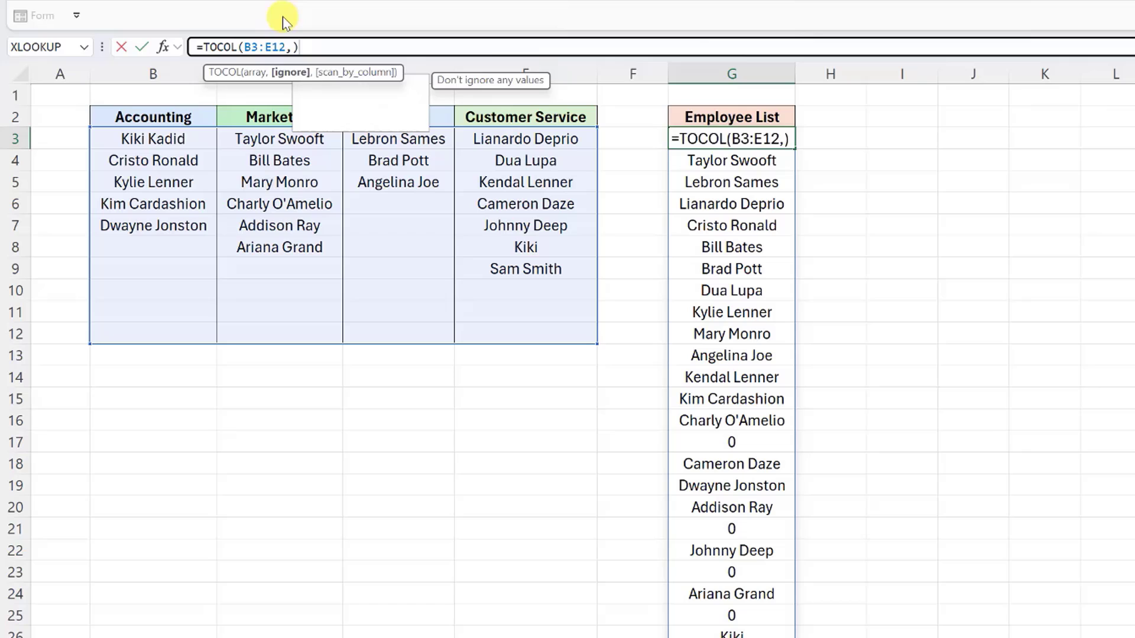
type("1")
key("Return")
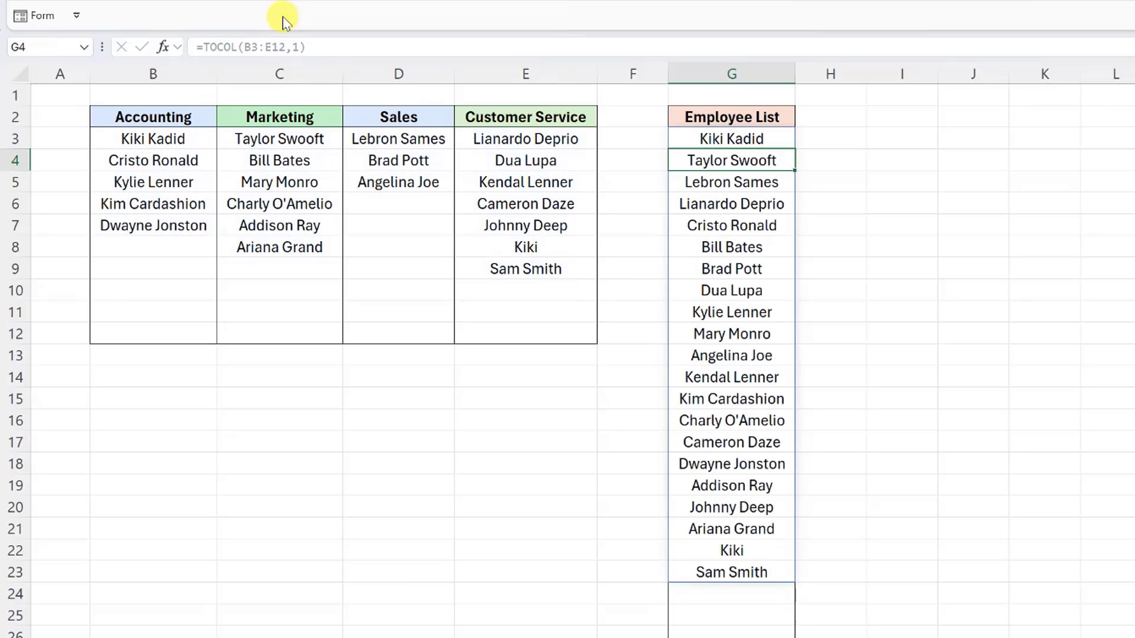
key("Up")
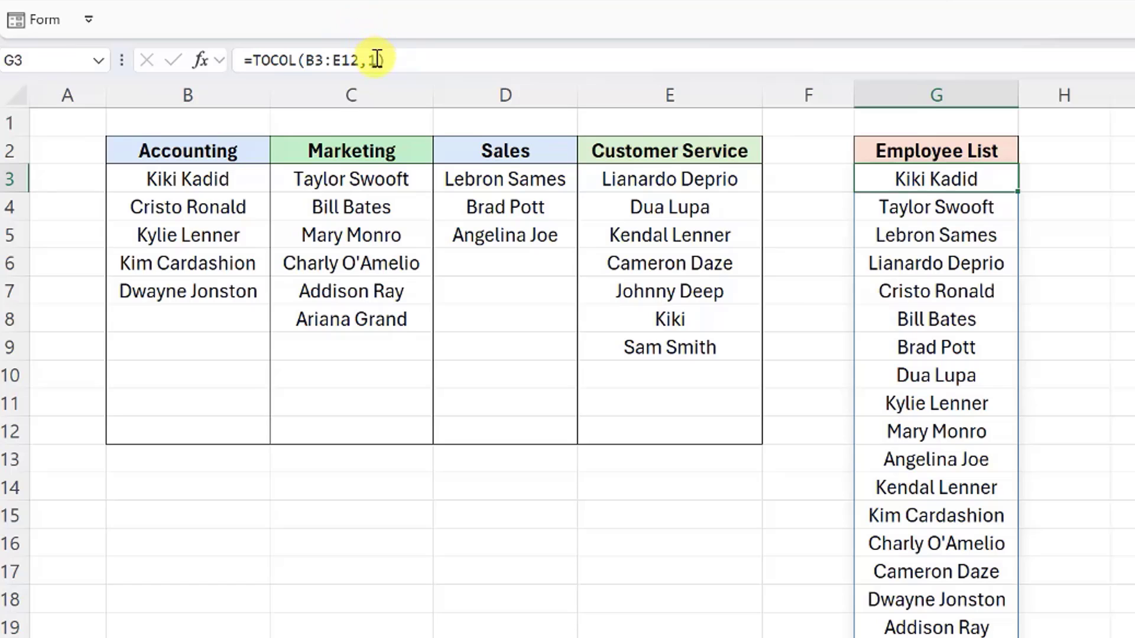
Step: Change the G3 formula to =TOCOL(B3:E12,1,TRUE) to scan names by column
left_click(376, 59)
type(",")
key("Down")
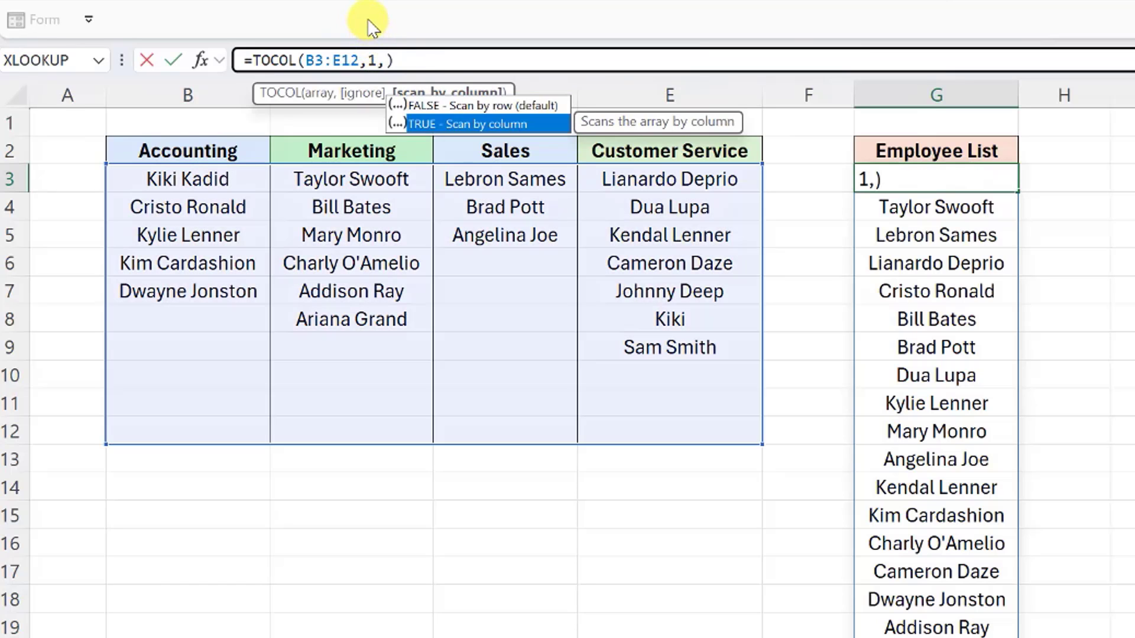
key("Tab")
key("Return")
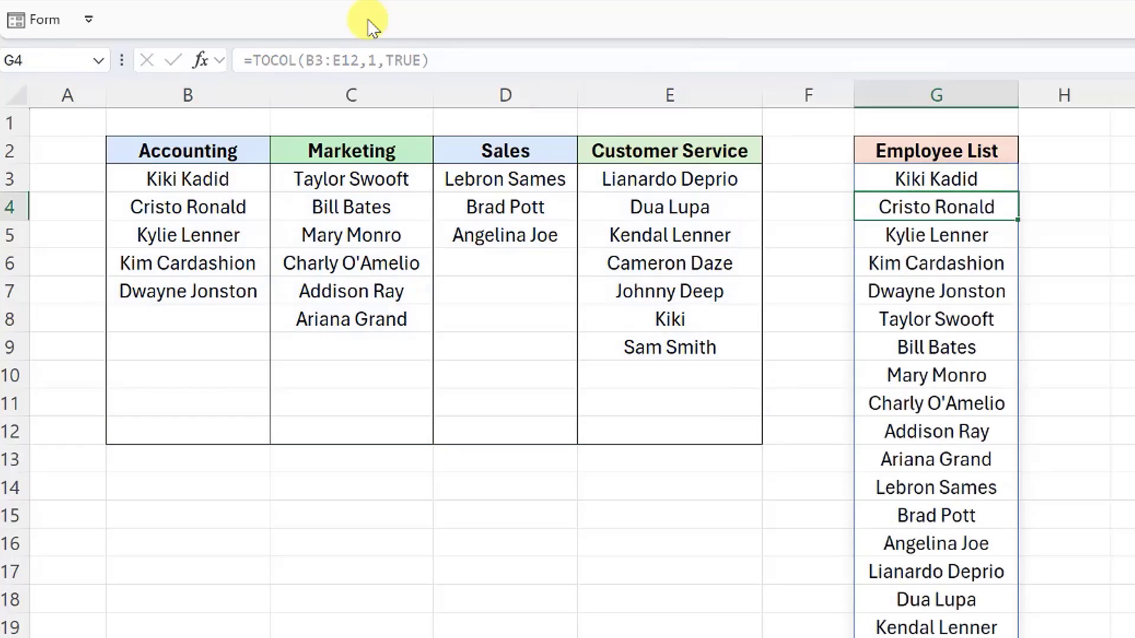
key("Up")
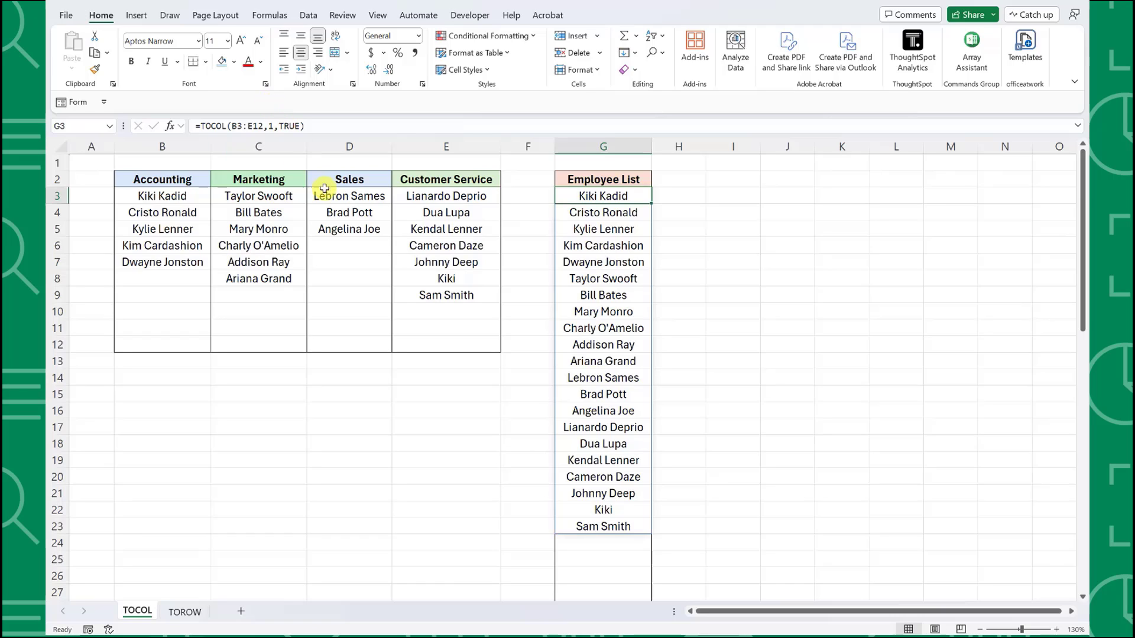
Step: Enter two new employee names in Sales cells D6 and D7
left_click(378, 247)
type("Ben Bob")
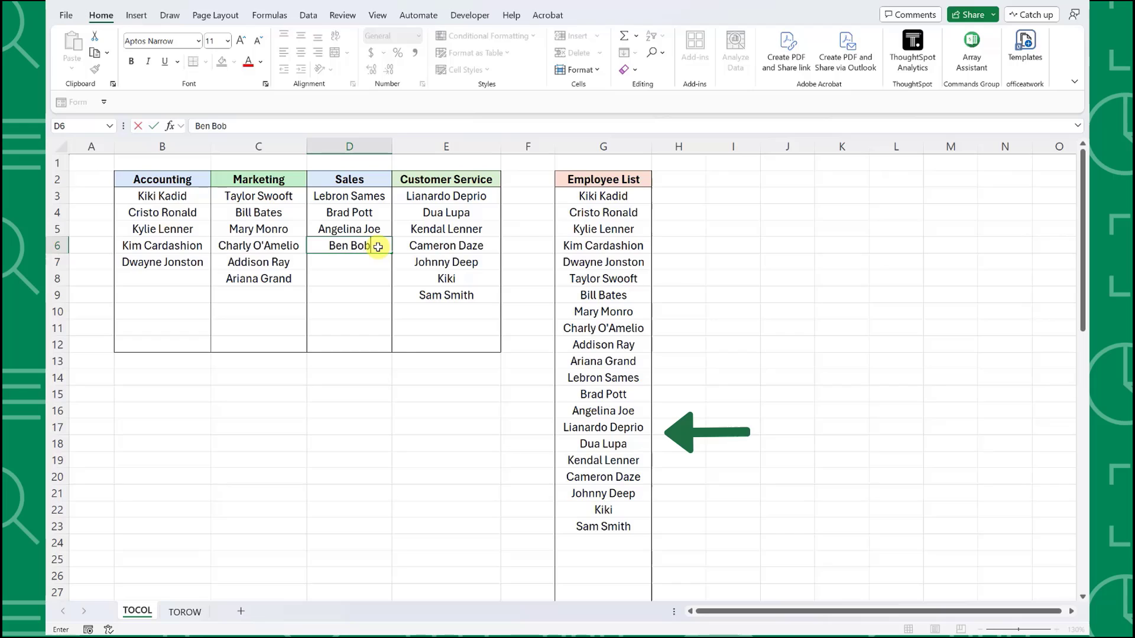
key("Return")
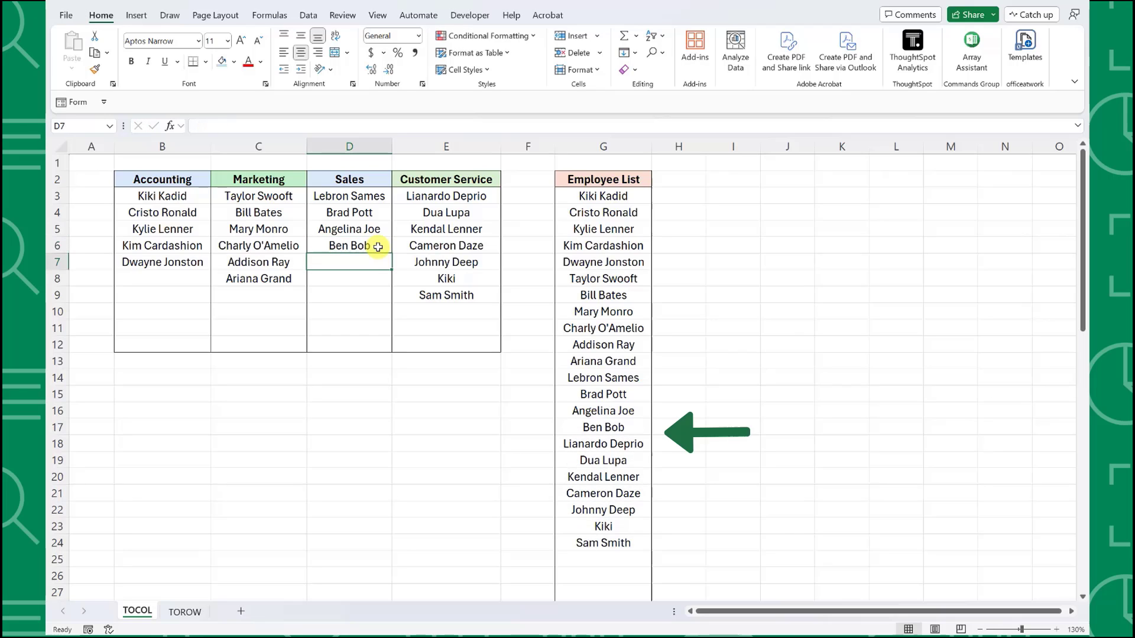
type("Taylor Tim")
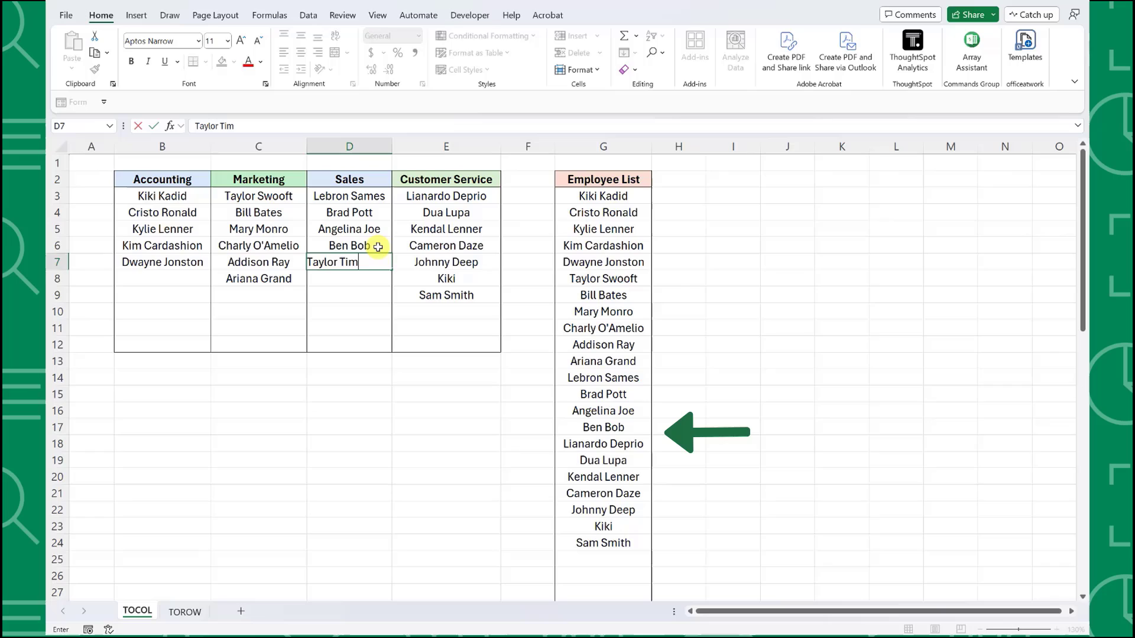
key("Return")
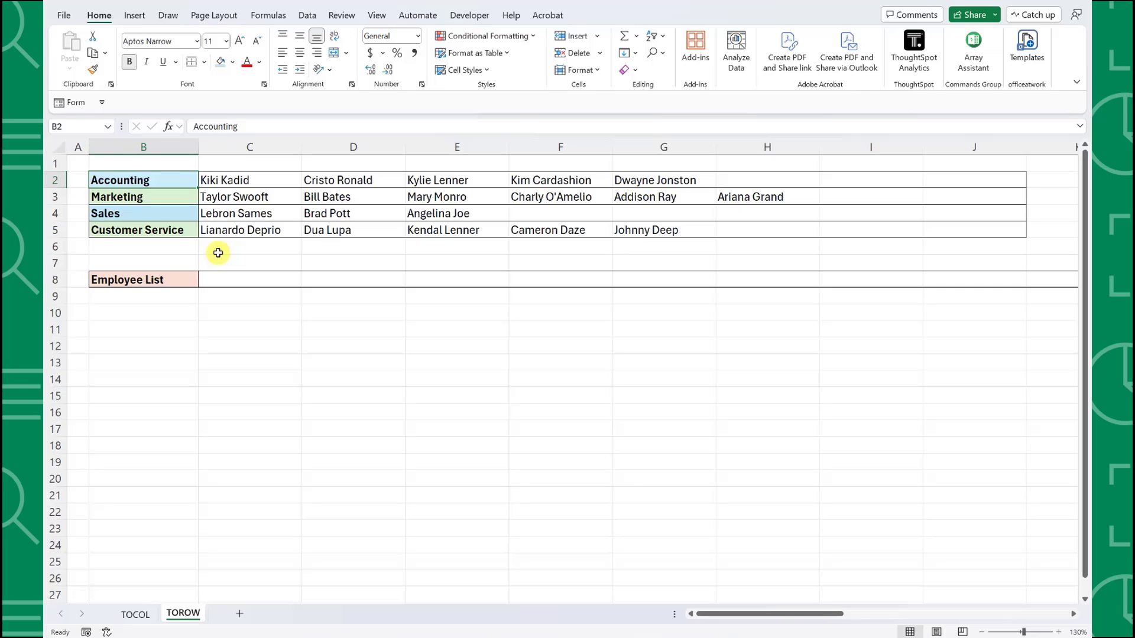
Step: Enter =TOROW(C2:J5,1) in C8 and check the spilled names across the row
left_click(217, 277)
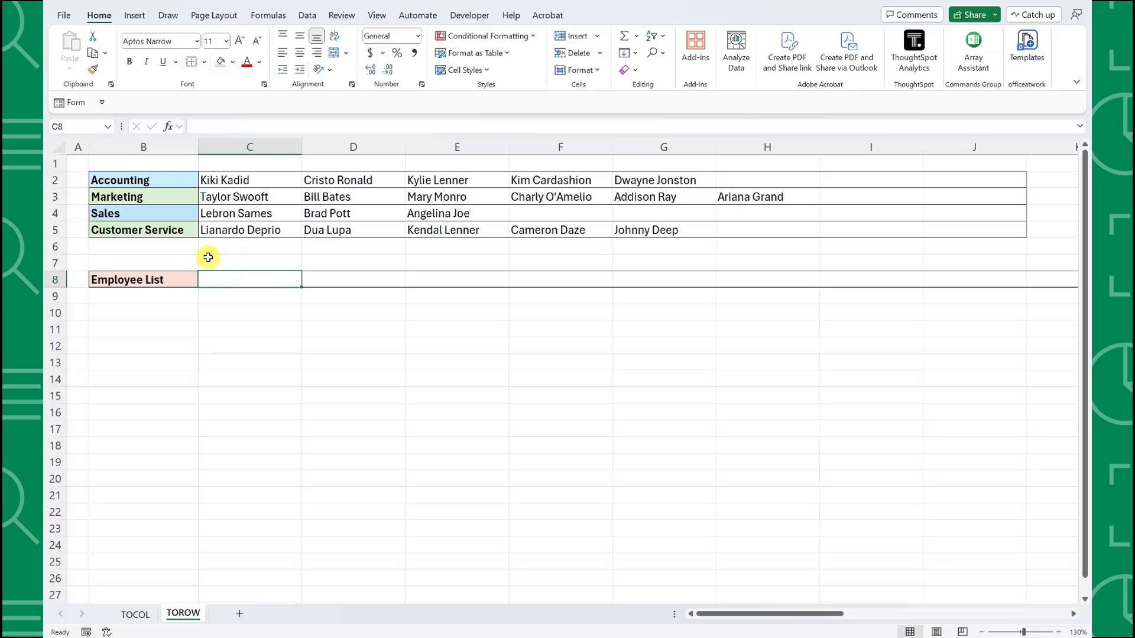
type("=tor")
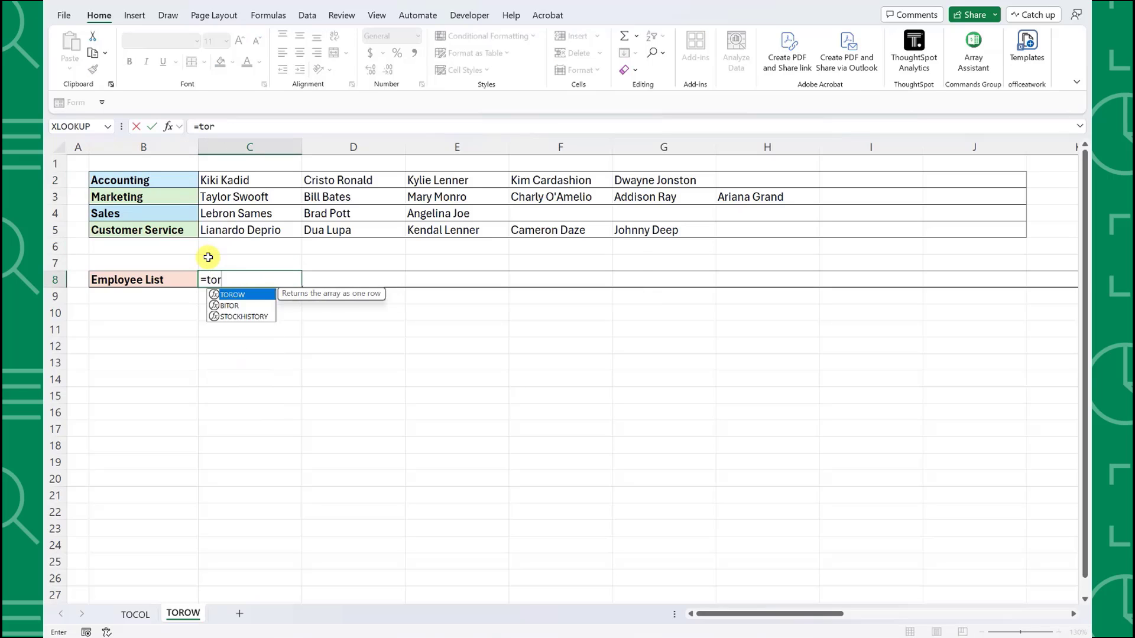
key("Tab")
left_click_drag(280, 183, 932, 233)
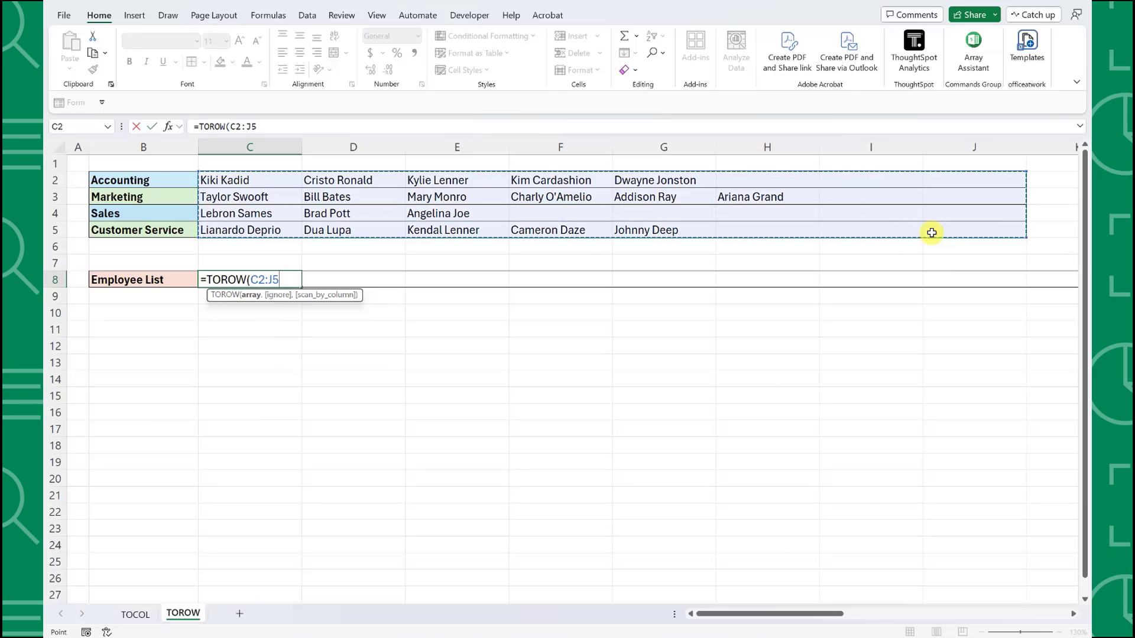
type(",1")
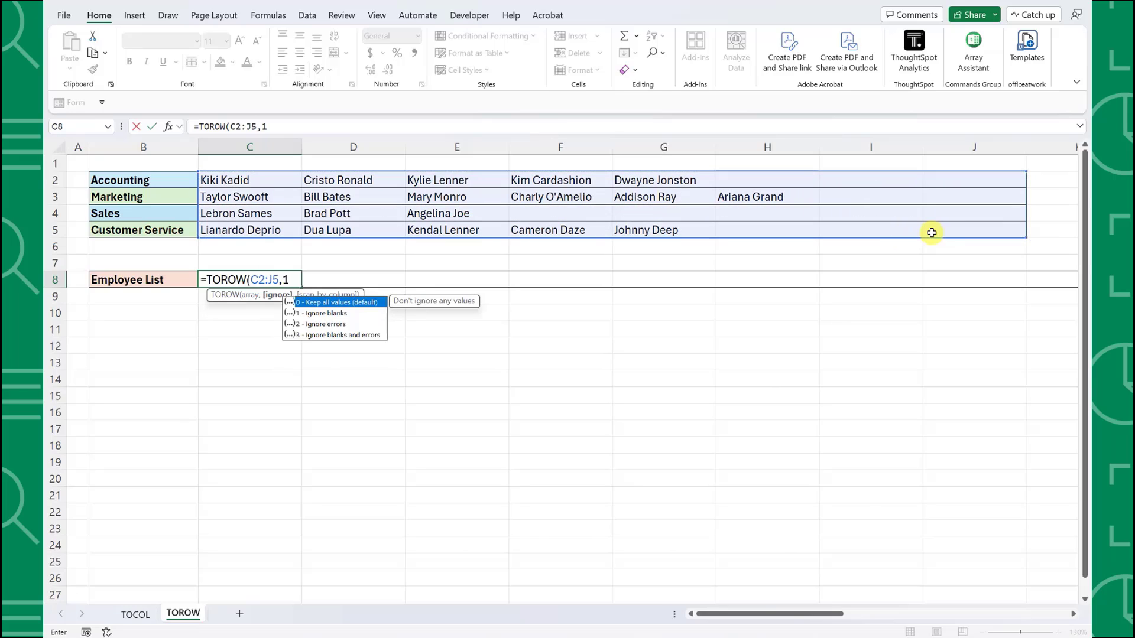
key("Return")
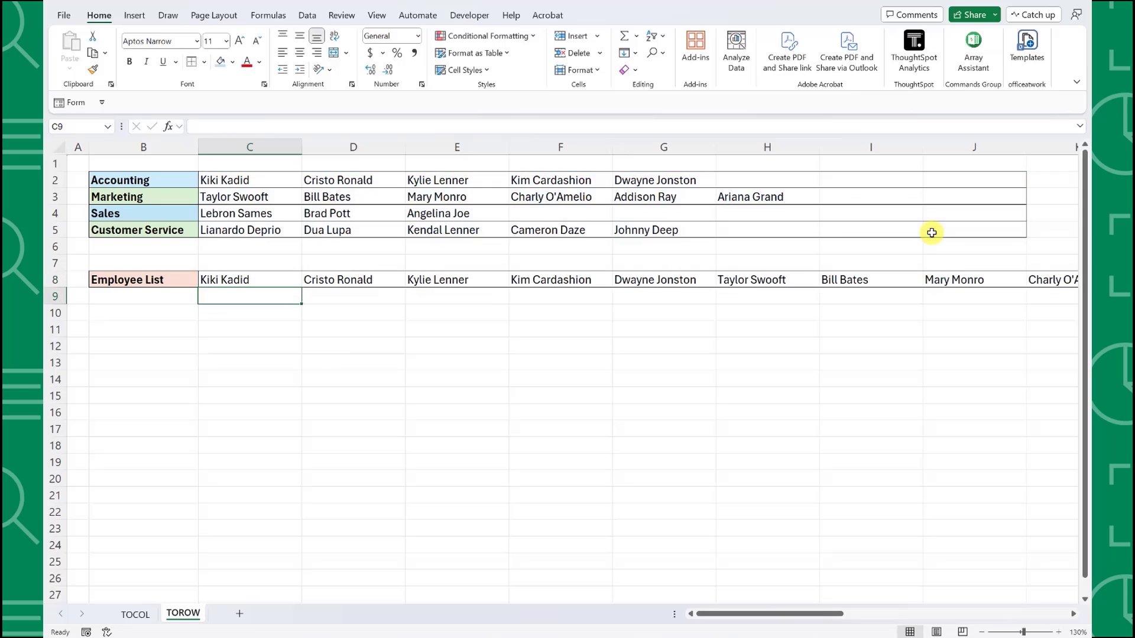
scroll(932, 233, "right", 6)
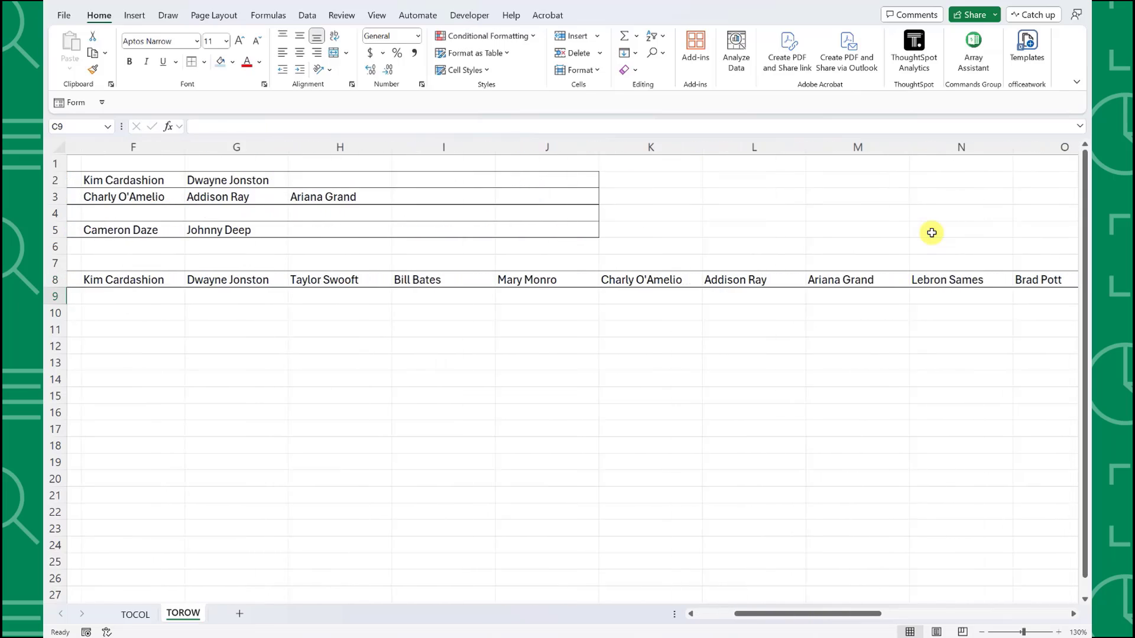
scroll(931, 233, "right", 1)
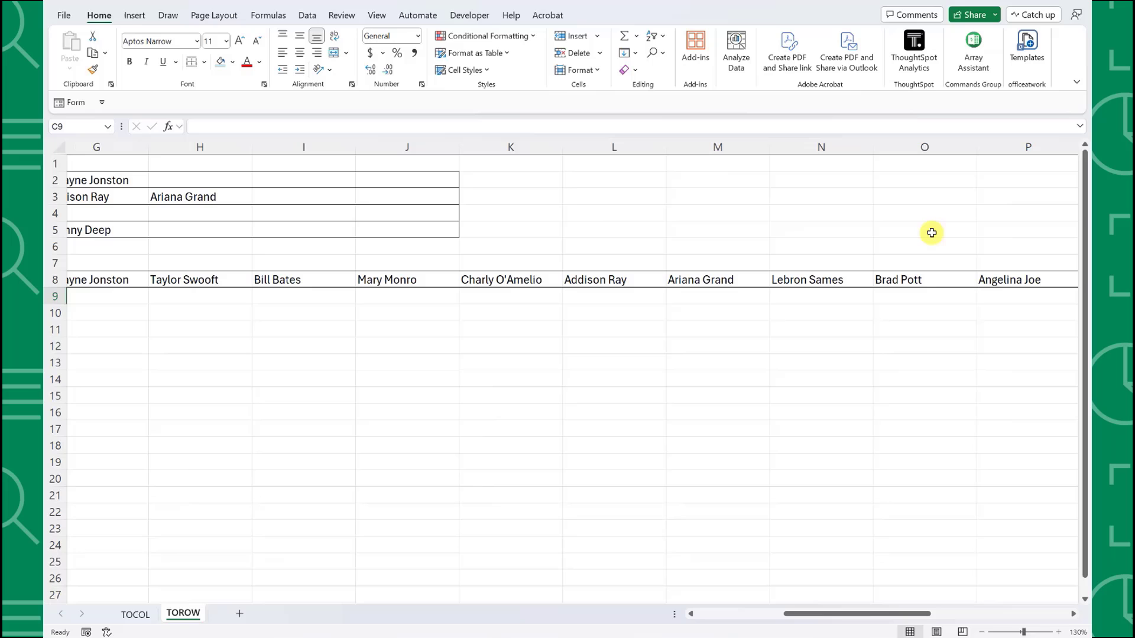
scroll(931, 233, "left", 7)
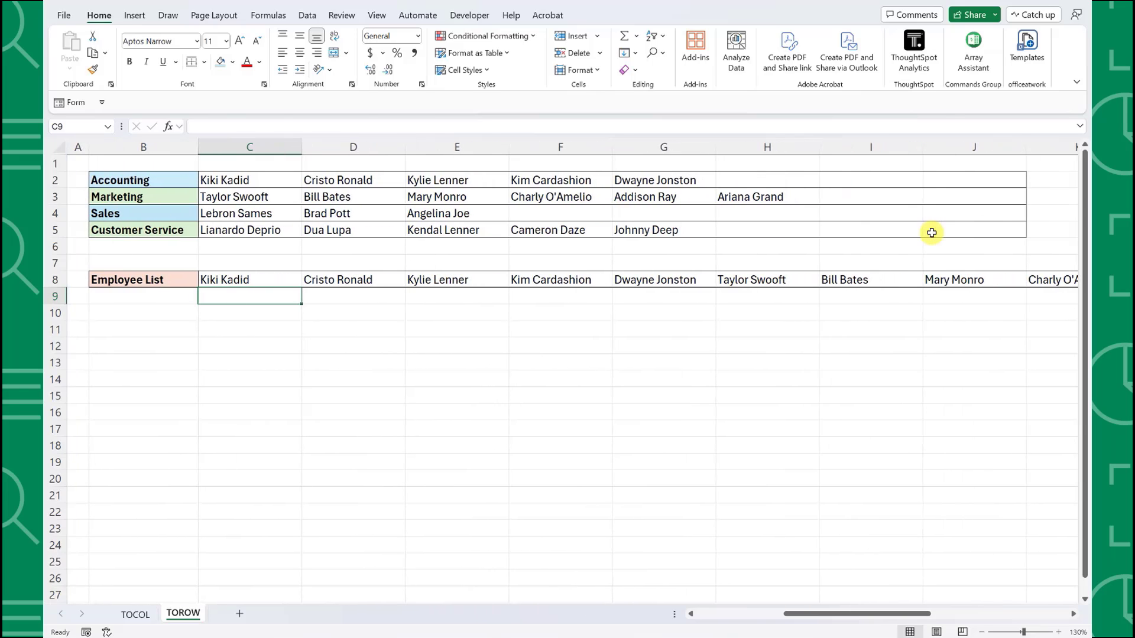